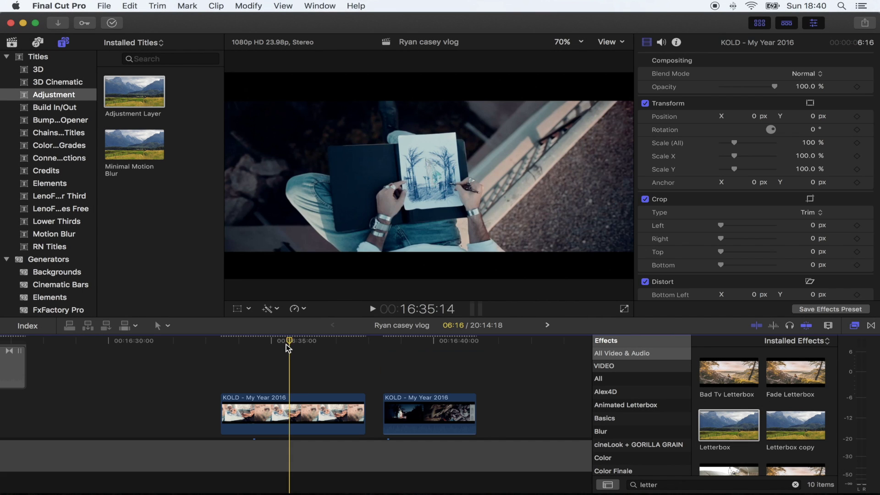
mouse_move(285, 344)
left_mouse_down()
mouse_move(261, 339)
mouse_move(337, 346)
mouse_move(286, 347)
left_mouse_up()
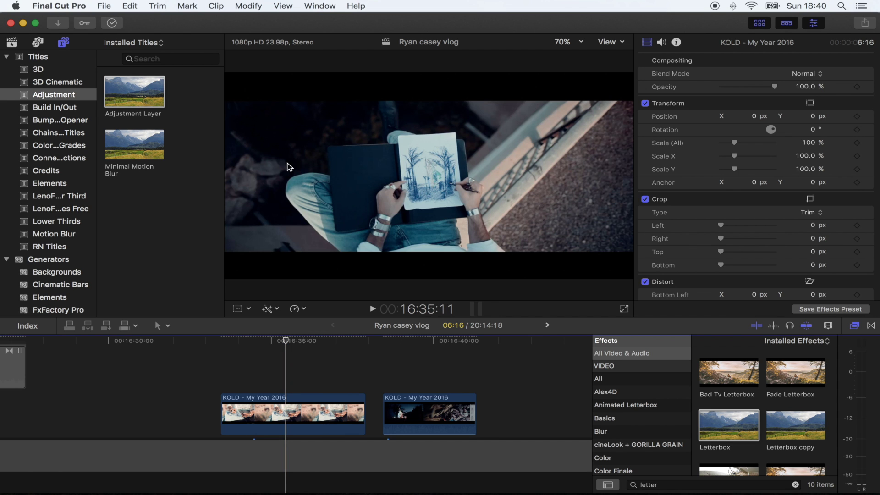
left_click_drag(292, 342, 299, 343)
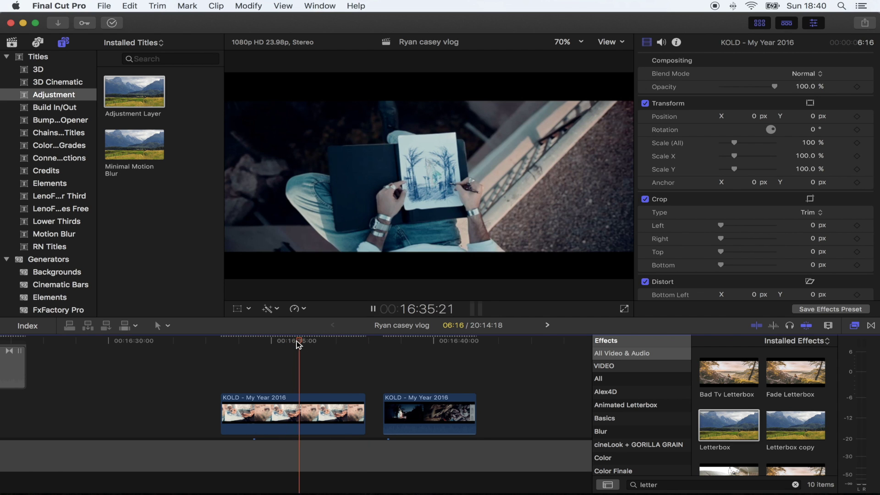
left_click(288, 343)
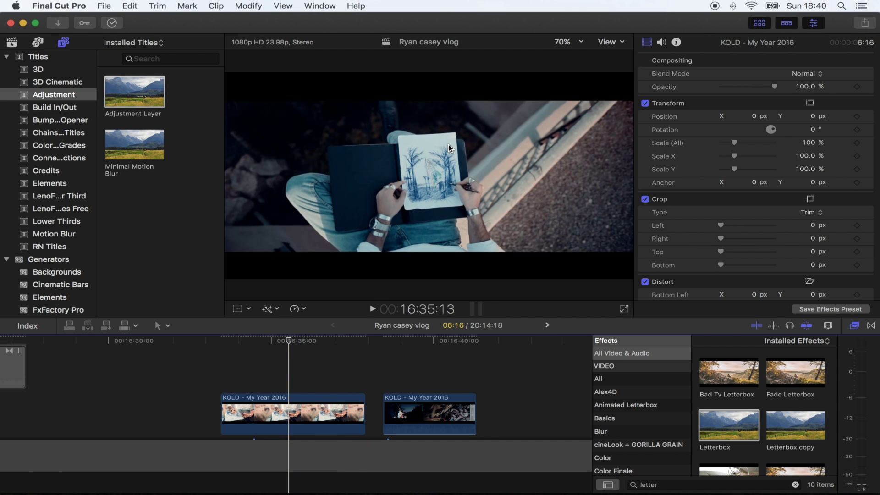
left_click(417, 341)
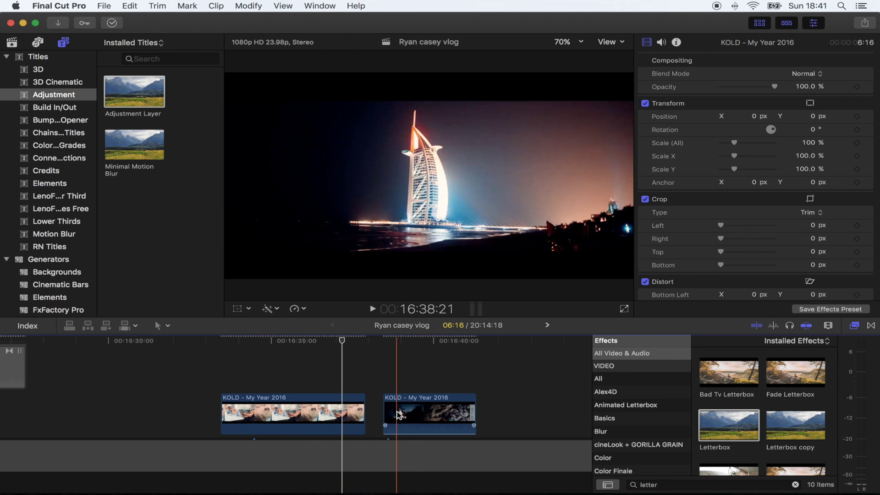
- Add a hold segment on the first frame of the second "KOLD - My Year 2016" clip in the timeline
key("super+equal")
key("super+equal")
scroll(397, 412, "left", 2)
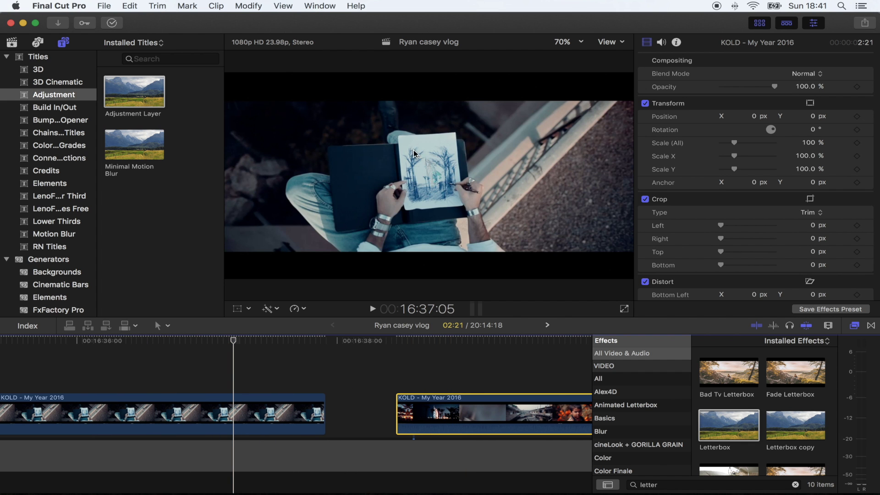
left_click(397, 406)
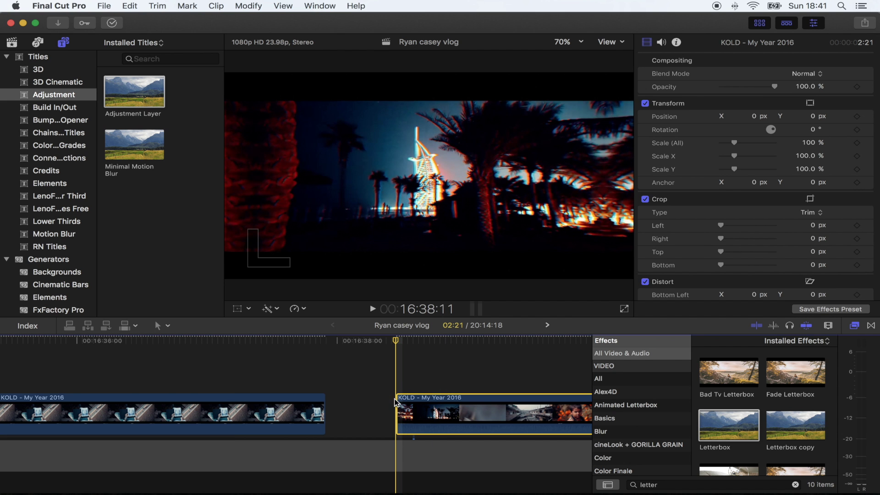
left_click(396, 380)
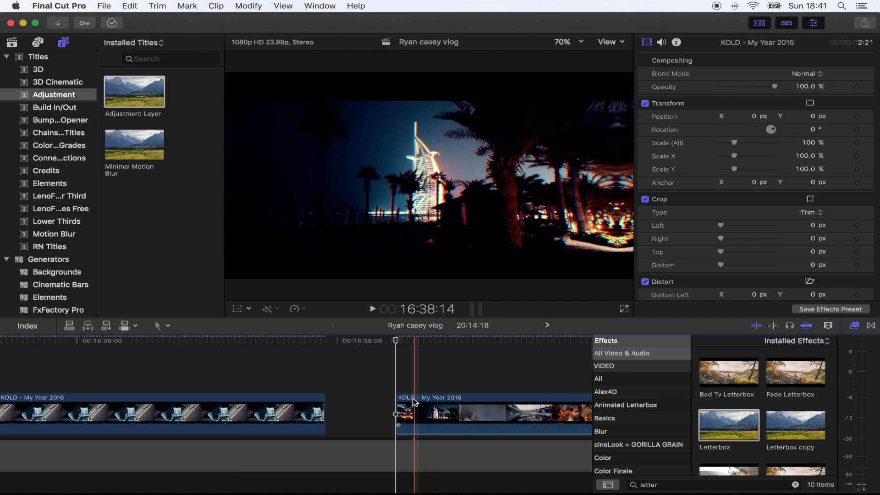
left_click(399, 410)
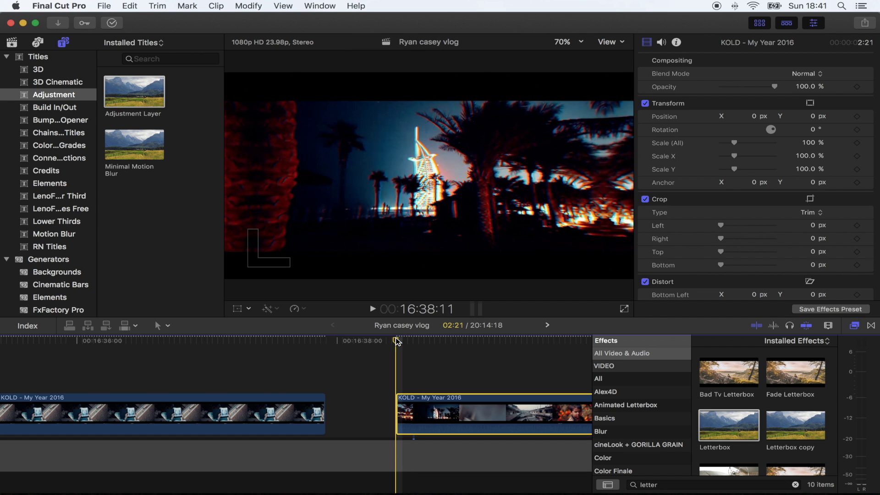
key("shift+h")
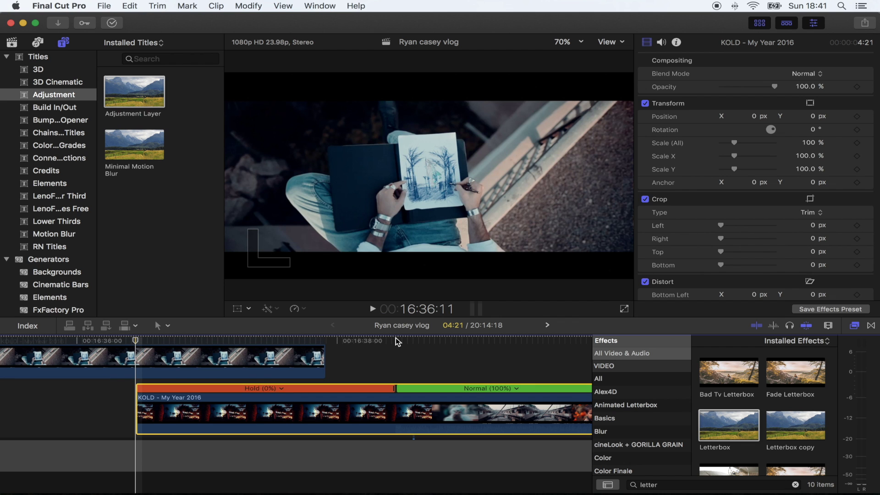
- Stack the held clip above the end of the first clip, so it starts at about 16:35:21
key("super+minus")
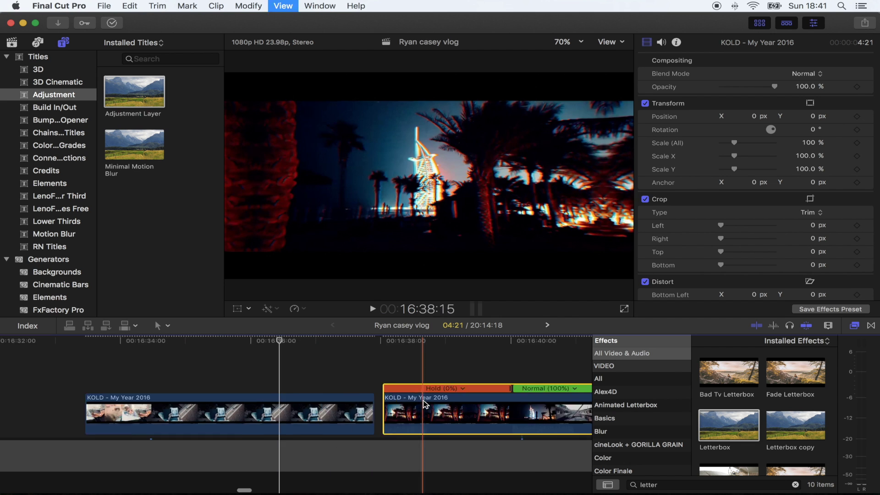
key("super+minus")
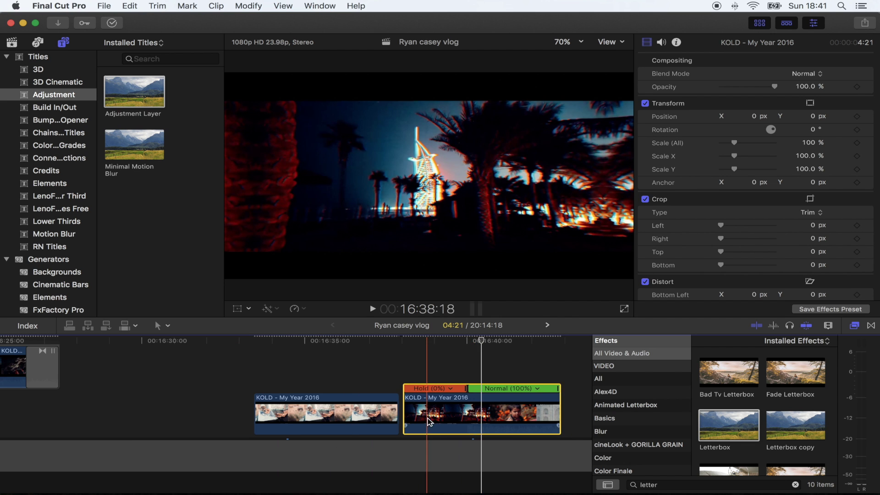
key("super+equal")
left_click_drag(416, 384, 276, 348)
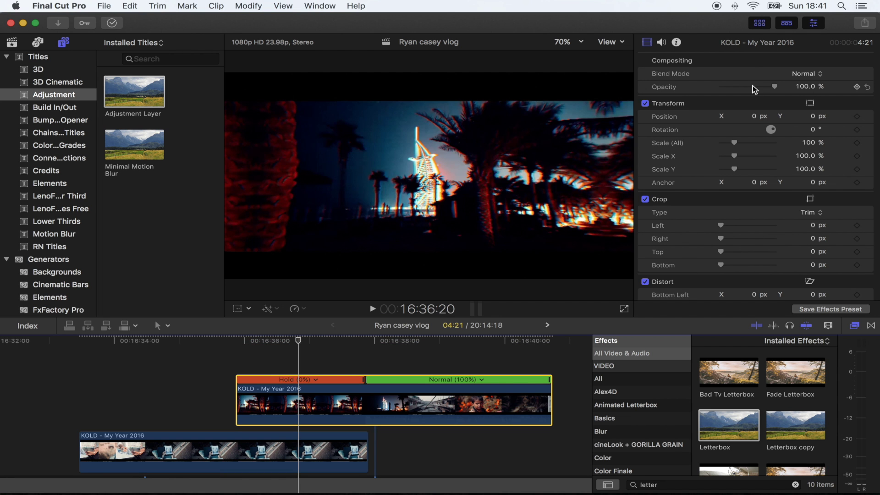
- Using 38.78% opacity as a guide, scale the upper clip to 41%, rotate it 5° and position it at X 15.9, Y 15.9 px; restore 100% opacity
mouse_move(754, 89)
left_mouse_down()
mouse_move(731, 94)
mouse_move(742, 94)
left_mouse_up()
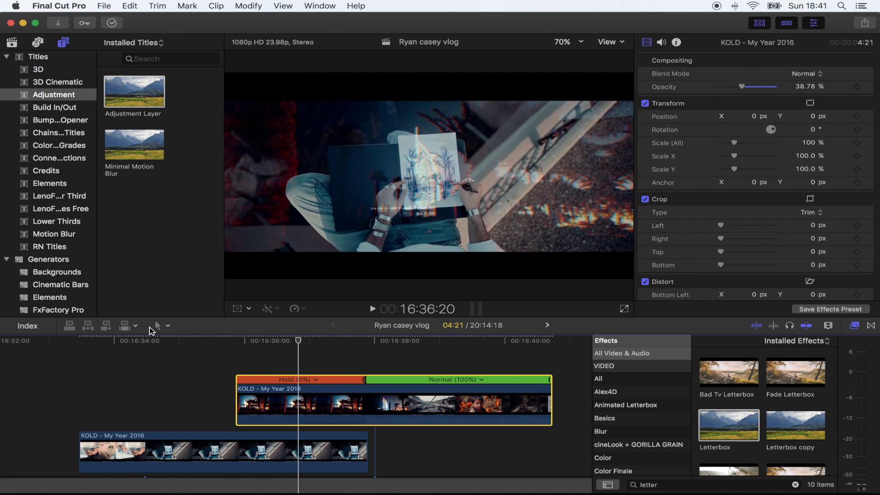
left_click(237, 309)
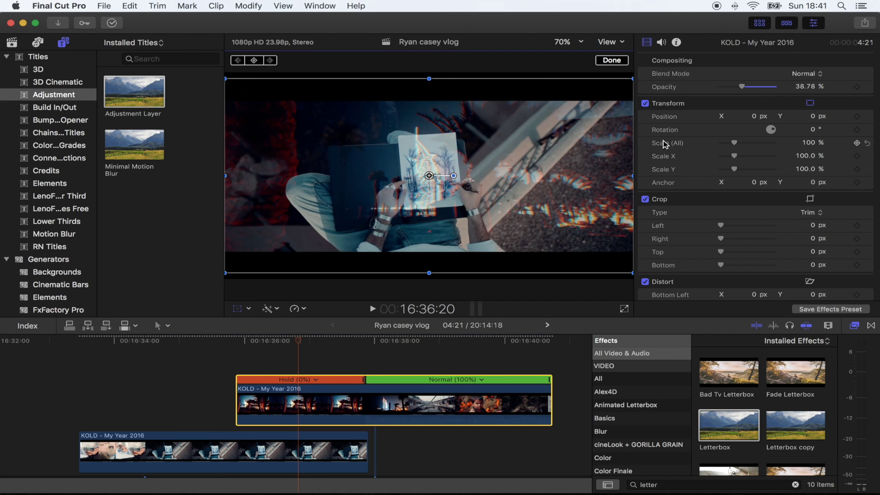
left_click_drag(226, 78, 313, 128)
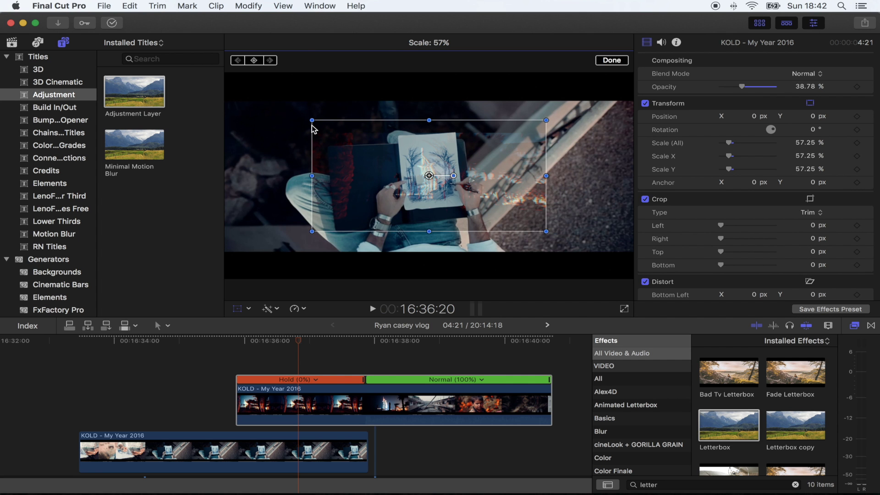
left_click_drag(429, 175, 429, 181)
left_click_drag(430, 169, 451, 176)
left_click_drag(616, 180, 615, 179)
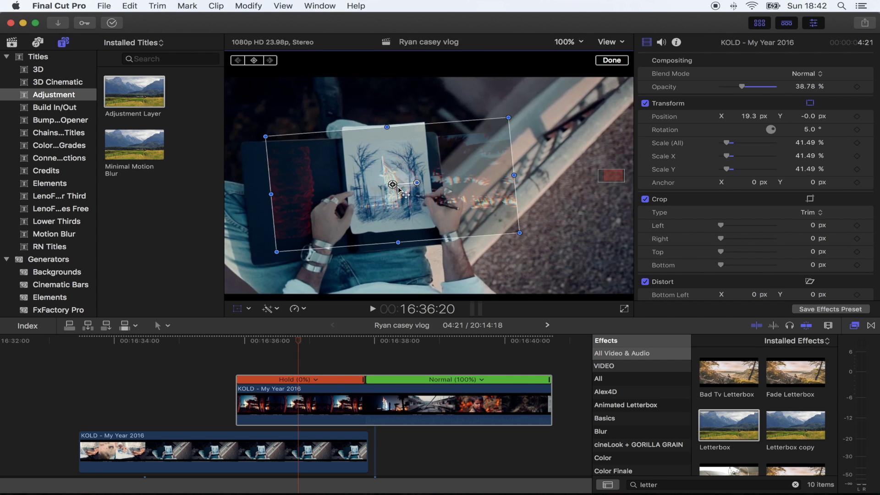
left_click(568, 41)
left_click(569, 118)
left_click_drag(357, 182, 355, 184)
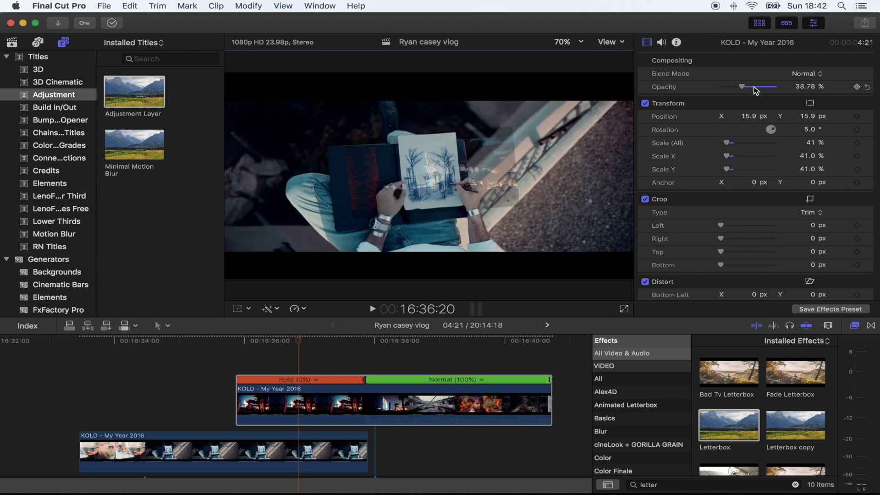
left_click_drag(752, 88, 799, 97)
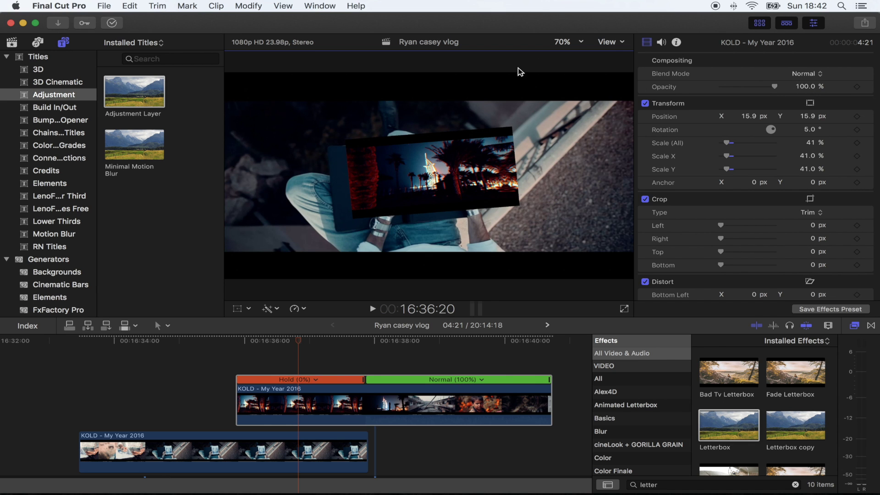
- Apply a Shape Mask to the upper clip and narrow it to the sketchbook page, with a radius of about 244
left_click(282, 412)
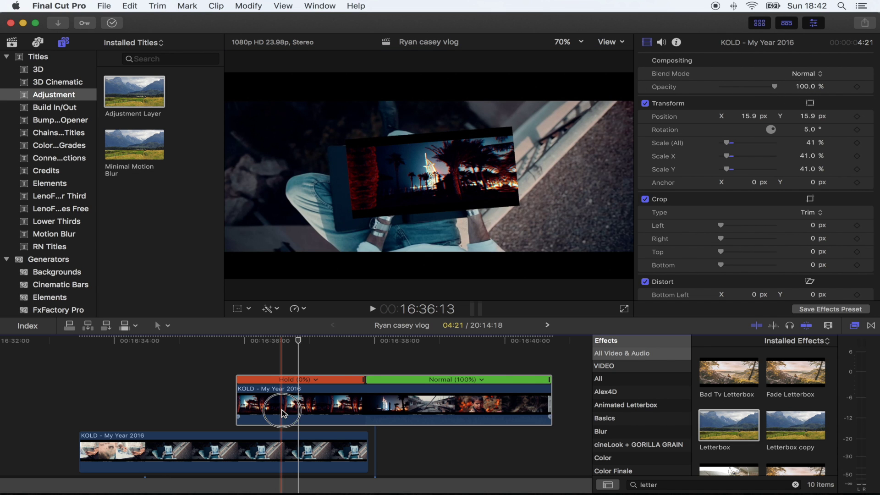
left_click(275, 341)
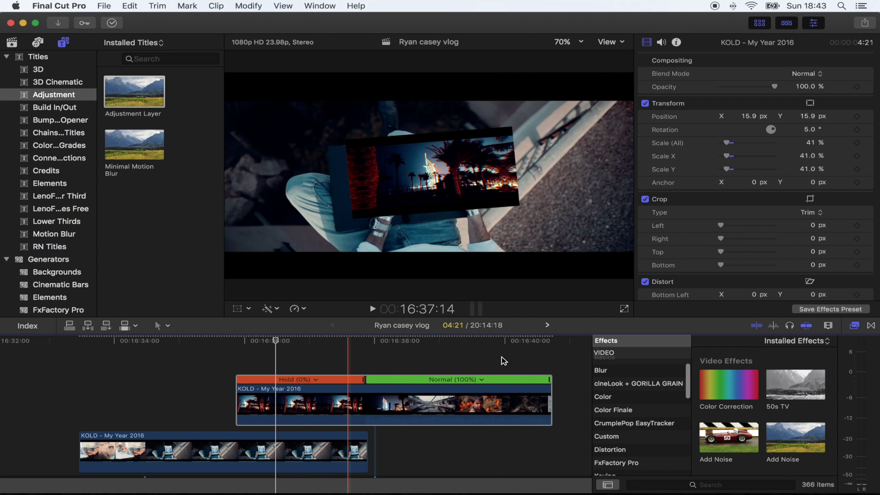
scroll(634, 417, "down", 5)
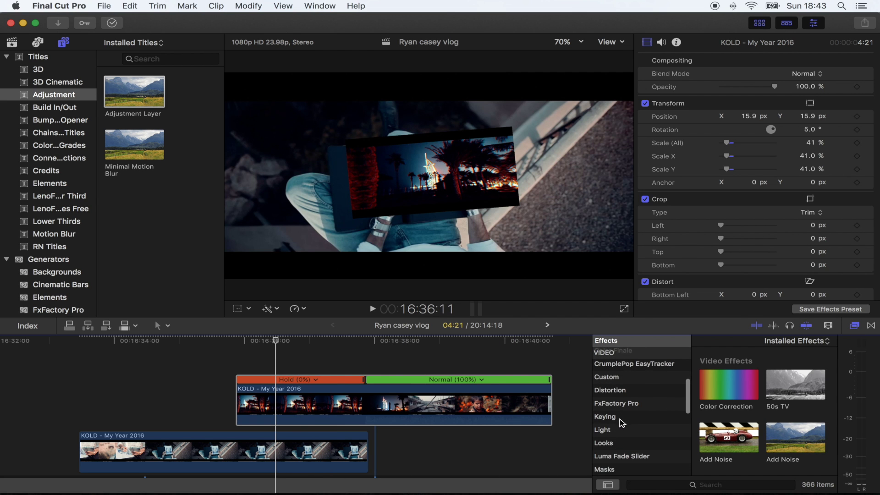
left_click(622, 458)
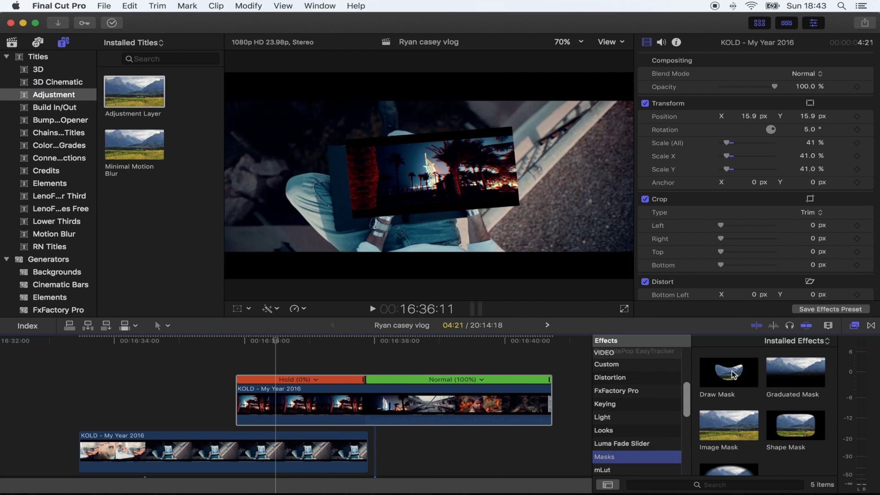
left_click_drag(794, 427, 266, 404)
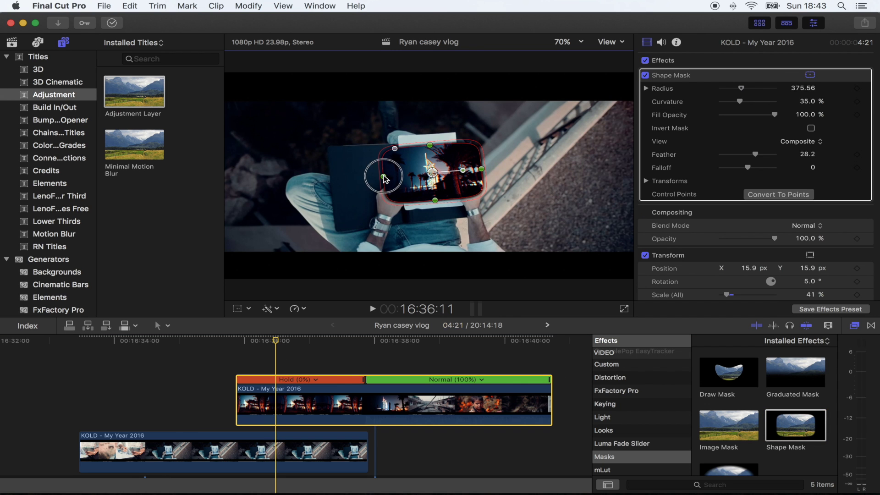
left_click_drag(383, 176, 430, 172)
left_click(270, 323)
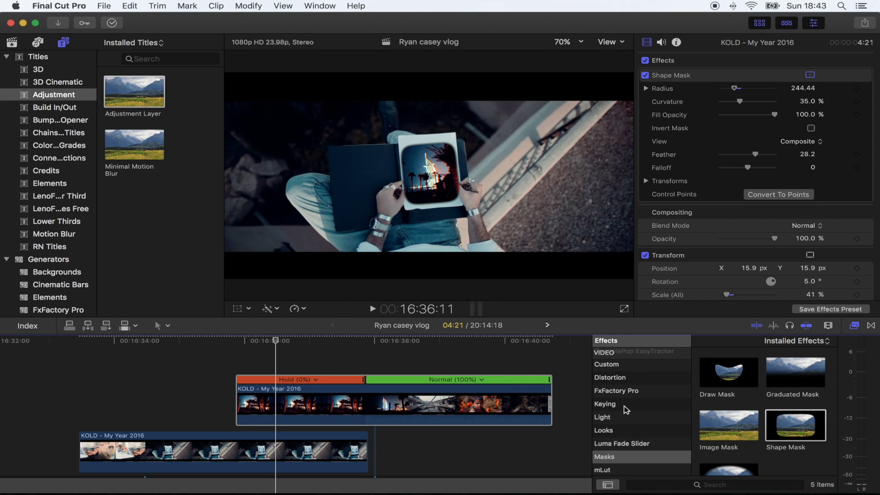
- Apply the Luma Keyer to the upper clip and, at the clip's start, keyframe Luma with the handles at the white end
left_click(627, 404)
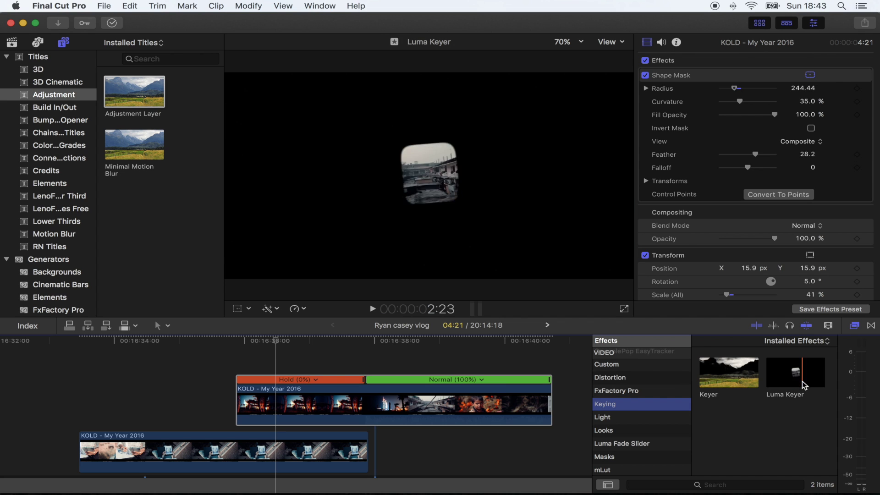
left_click_drag(798, 379, 338, 372)
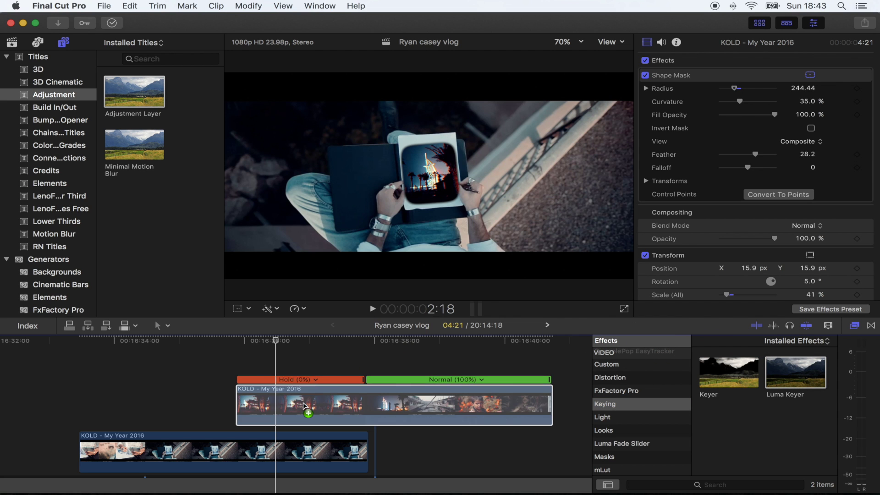
left_click_drag(275, 343, 237, 355)
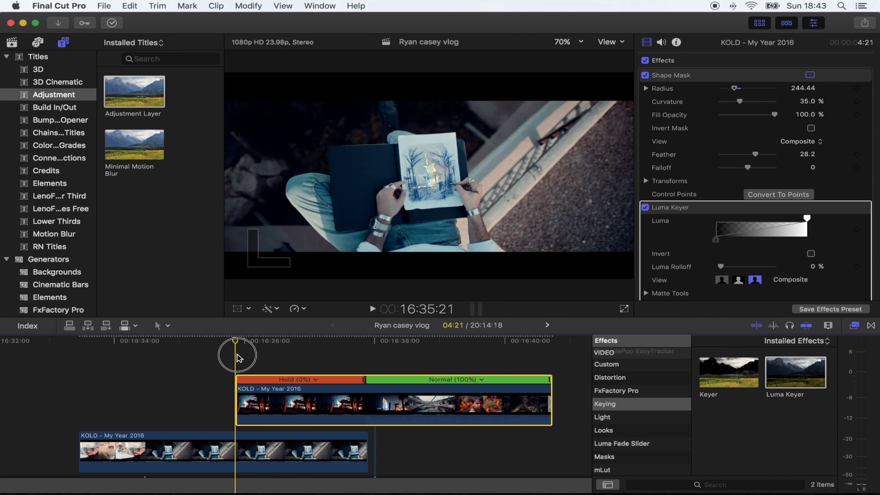
left_click_drag(776, 231, 830, 243)
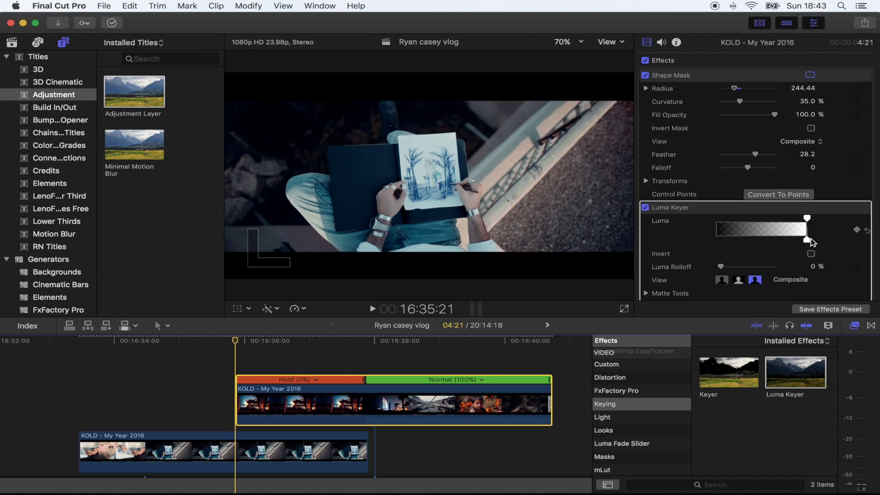
left_click_drag(807, 240, 744, 240)
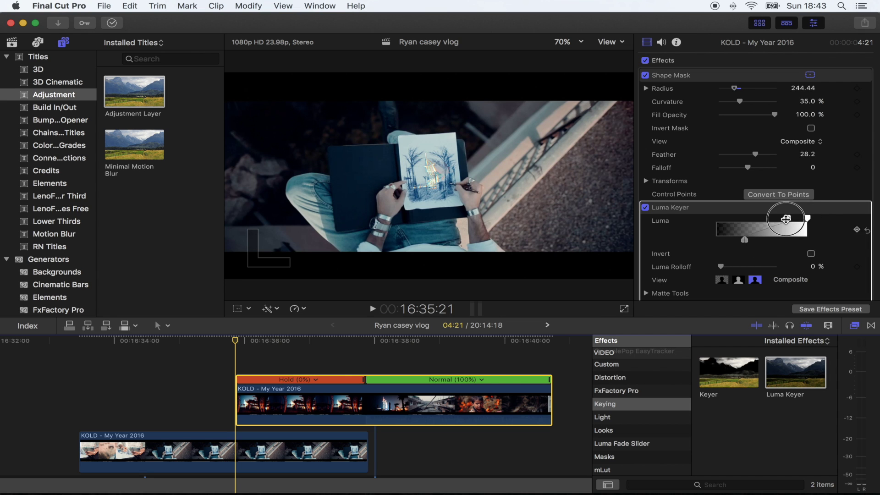
mouse_move(786, 218)
left_mouse_down()
mouse_move(771, 221)
mouse_move(792, 220)
left_mouse_up()
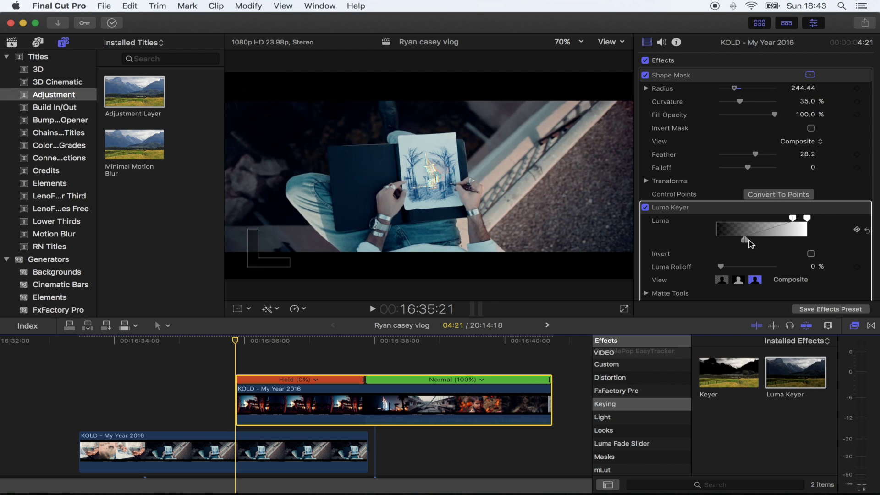
left_click_drag(744, 240, 791, 239)
left_click_drag(792, 218, 823, 241)
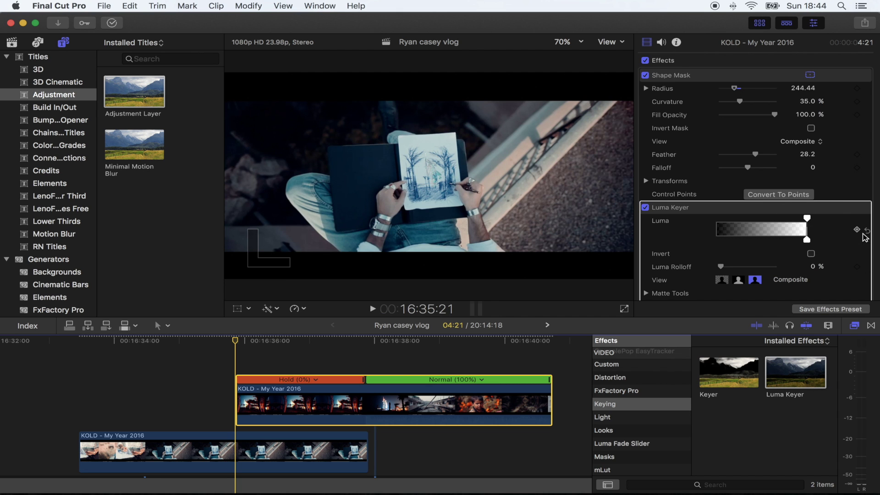
- At 16:37:16, keyframe the Luma handles near the black end and set Luma Rolloff to 59.51%
left_click_drag(264, 339, 354, 339)
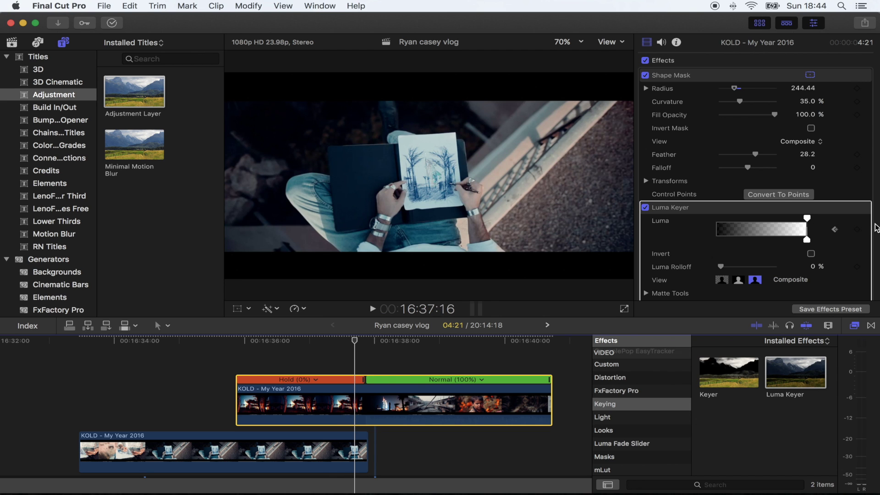
left_click_drag(786, 251, 766, 255)
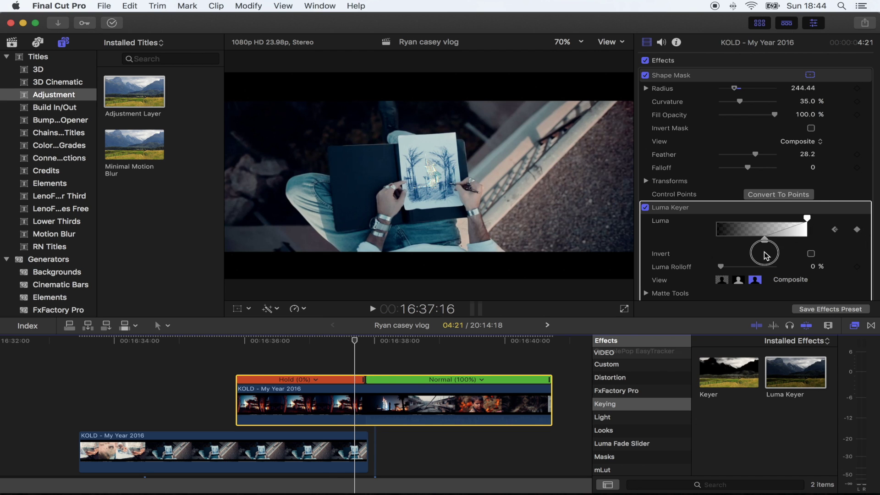
left_click_drag(807, 219, 732, 223)
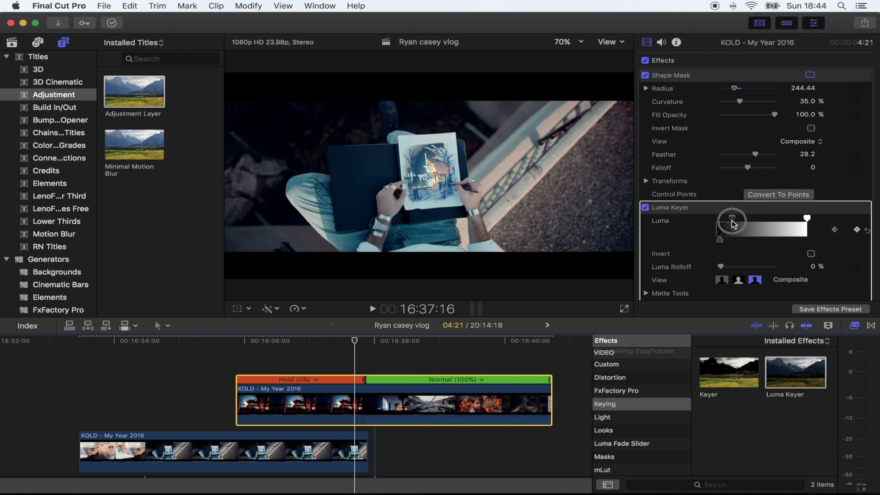
left_click_drag(742, 268, 744, 271)
left_click_drag(753, 269, 753, 268)
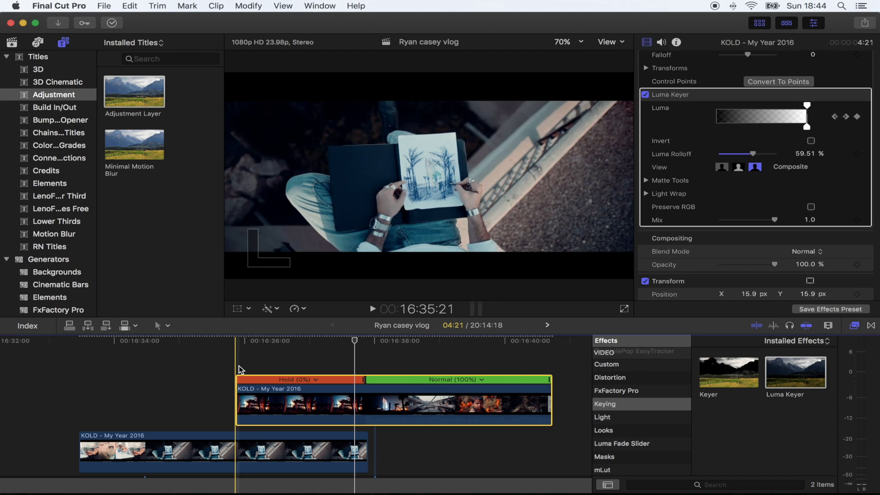
- Split the keyed upper clip where the lower clip ends and shift the remaining part further along the timeline, leaving a gap
key("space")
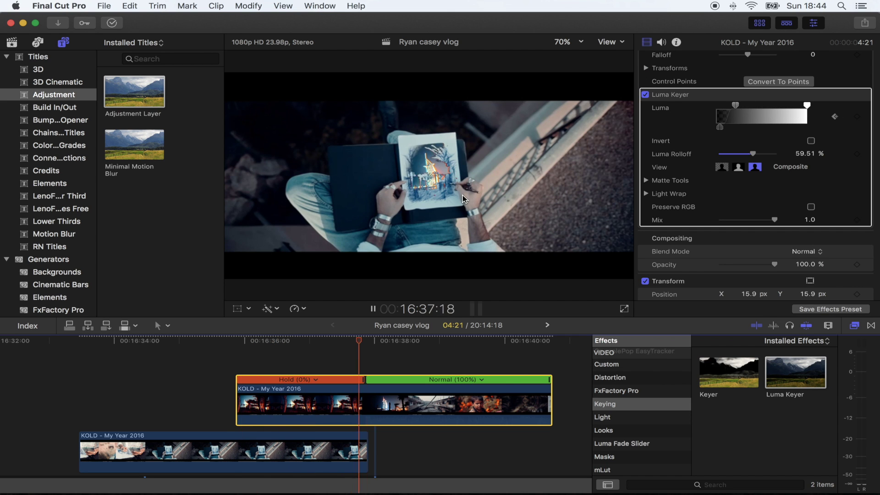
key("space")
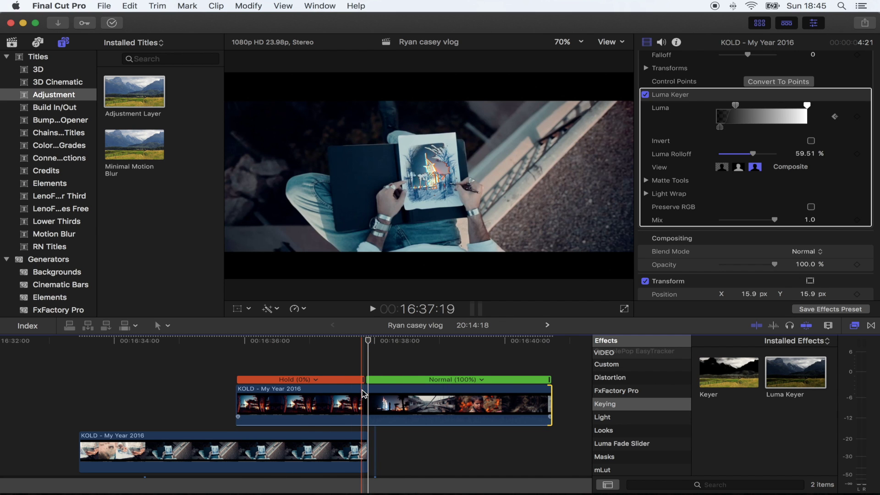
key("b")
left_click(369, 399)
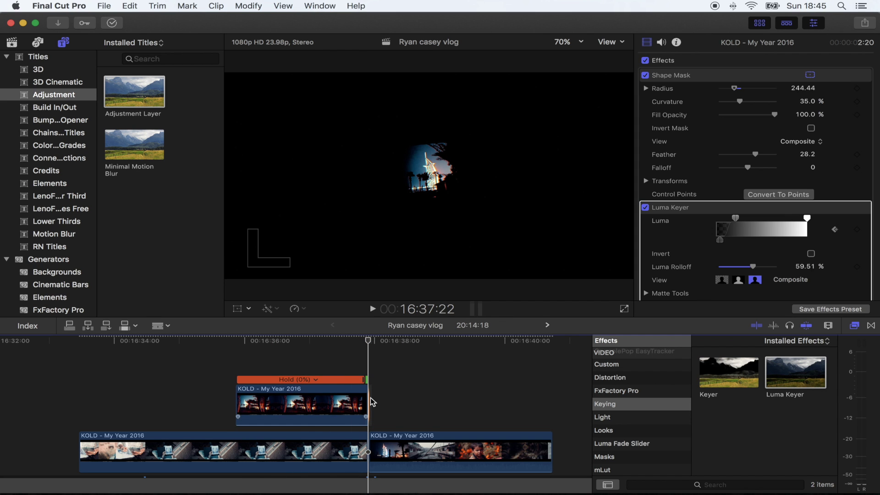
key("a")
scroll(370, 402, "down", 2)
left_click_drag(410, 425, 439, 425)
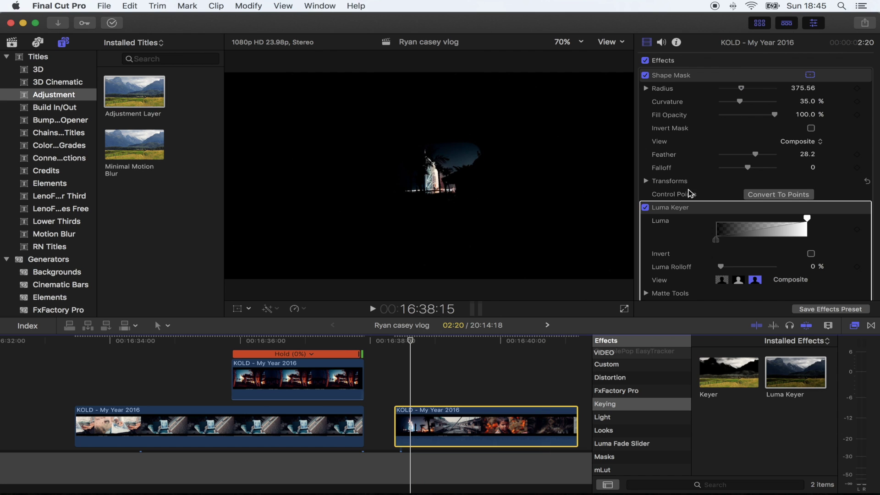
- Remove the Luma Keyer and Shape Mask from the split-off second part and reset its Transform settings
left_click(680, 206)
key("Delete")
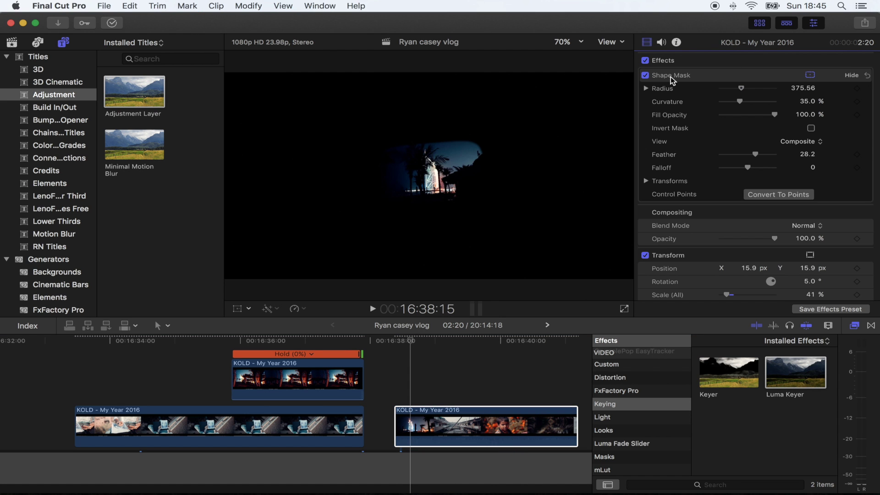
left_click(670, 76)
key("Delete")
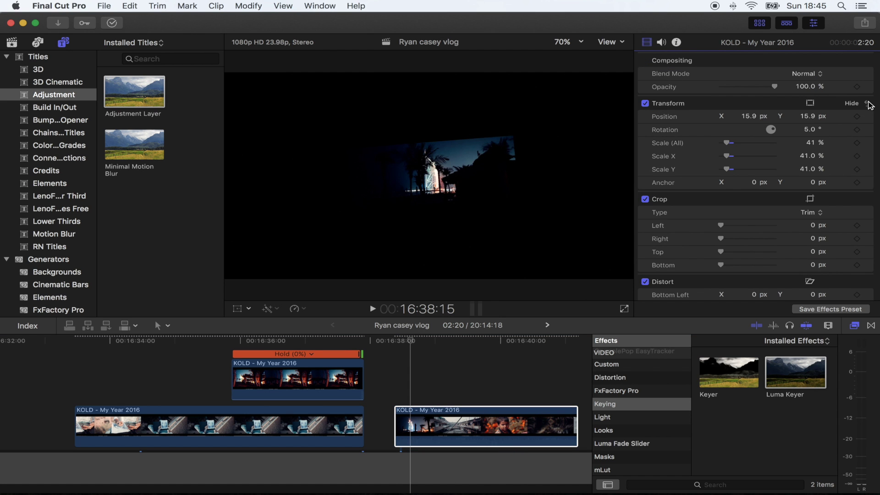
left_click(869, 103)
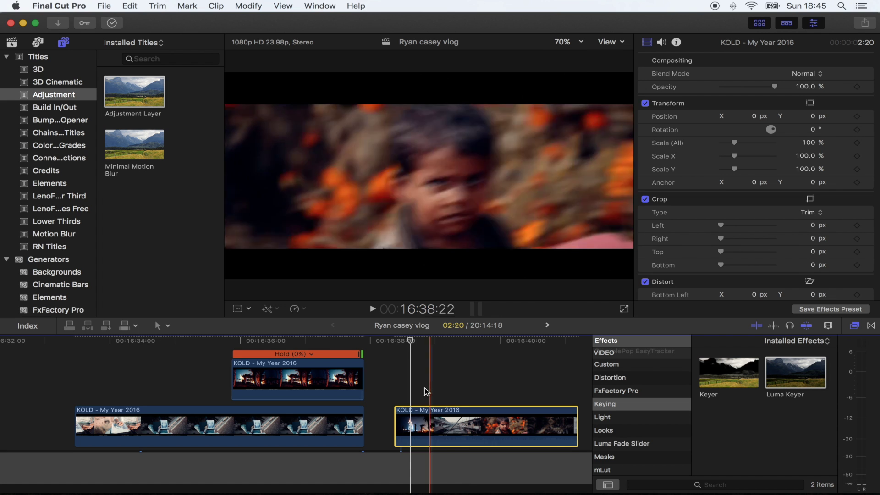
left_click_drag(430, 344, 418, 350)
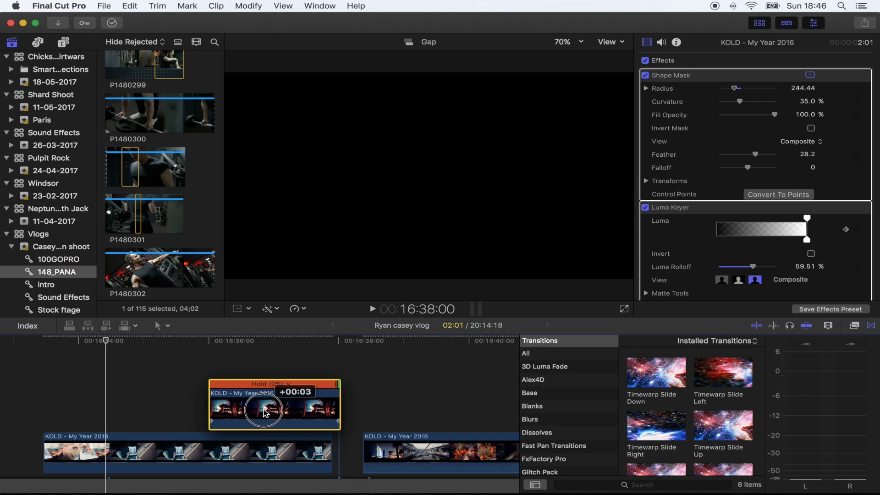
- Align the keyed clip over the sketchbook footage, trimming its end to match, and combine both into a new compound clip
left_click_drag(293, 389, 183, 389)
left_click_drag(326, 446, 237, 447)
left_click_drag(275, 400, 176, 439)
right_click(165, 403)
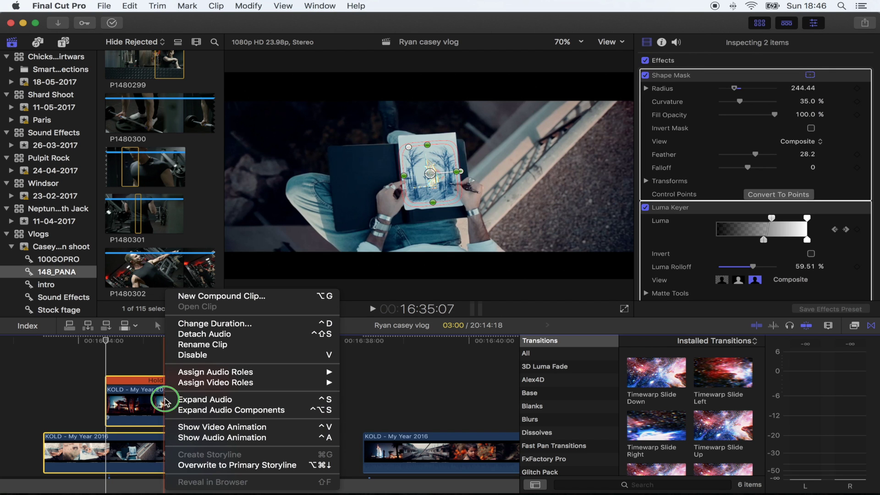
left_click(208, 297)
left_click(589, 87)
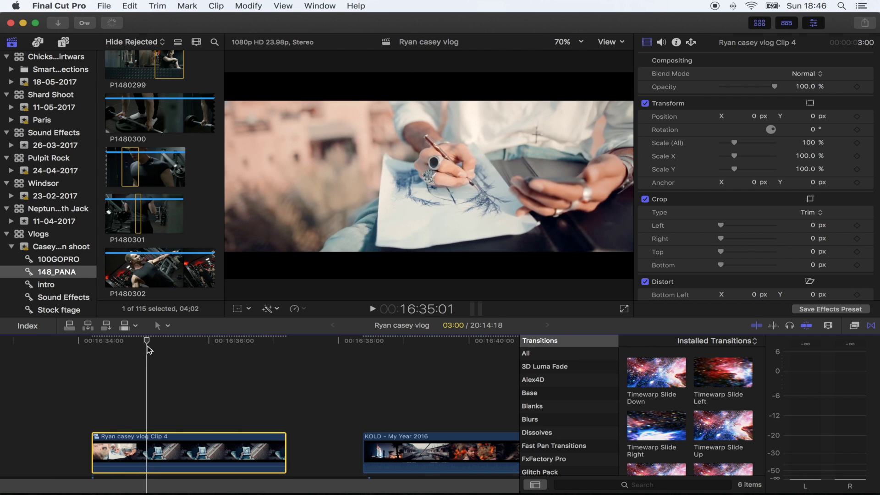
- Split the compound clip 23 frames in, where the overhead shot of the sketchbook begins
key("space")
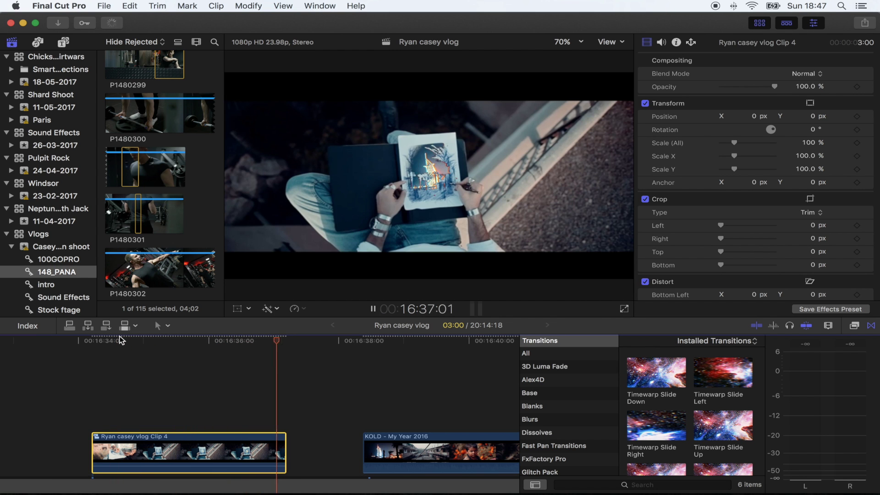
key("space")
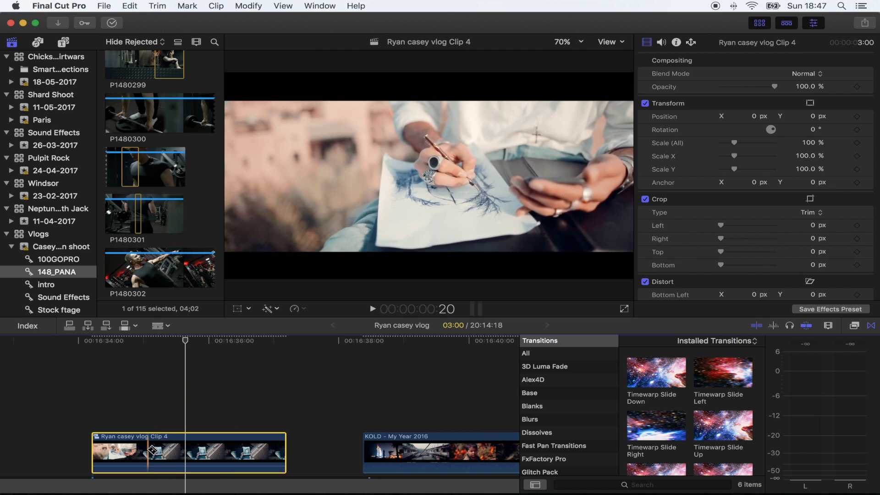
key("b")
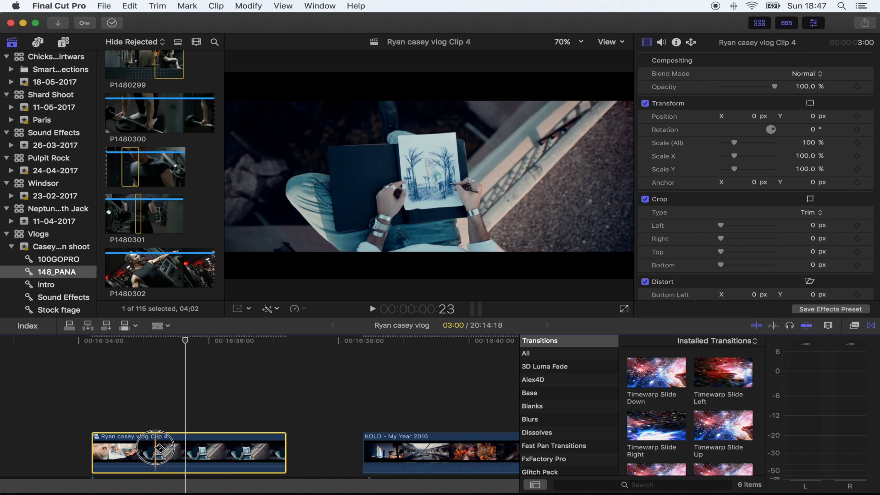
left_click(155, 448)
key("a")
- Keyframe the second compound clip's Transform at its start, and at its last frame keyframe 116% scale and 3.2° rotation
left_click(211, 344)
left_click(155, 343)
left_click(237, 309)
left_click(252, 61)
left_click(285, 344)
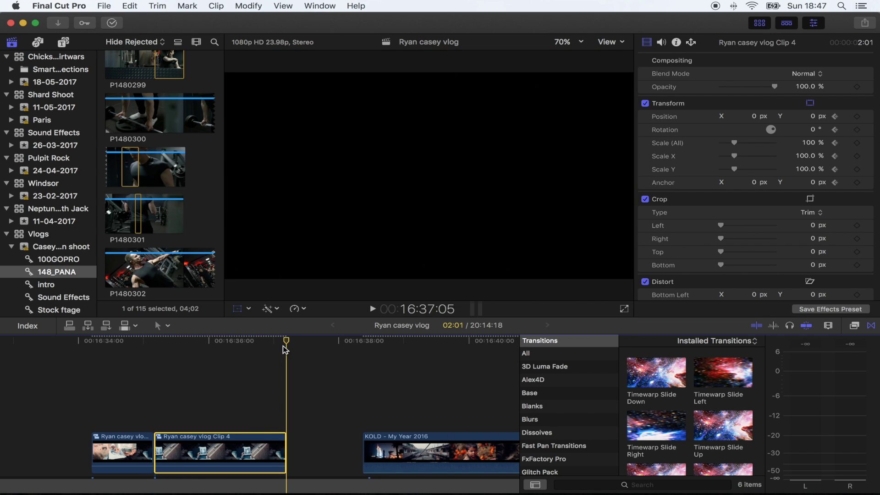
key("Left")
left_click_drag(734, 142, 736, 142)
left_click_drag(457, 175, 457, 174)
left_click(156, 348)
key("space")
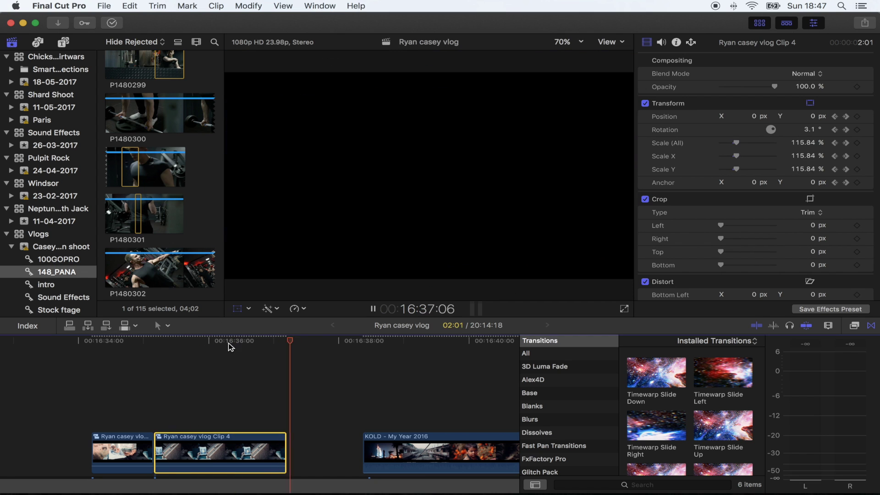
left_click(230, 347)
key("space")
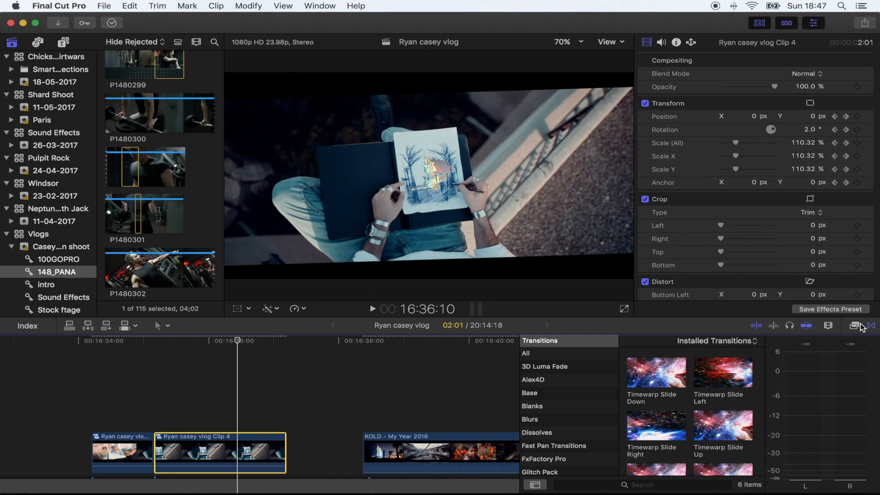
- Search all video and audio effects for "handheld" and apply the Handheld effect to the second compound clip
left_click(858, 325)
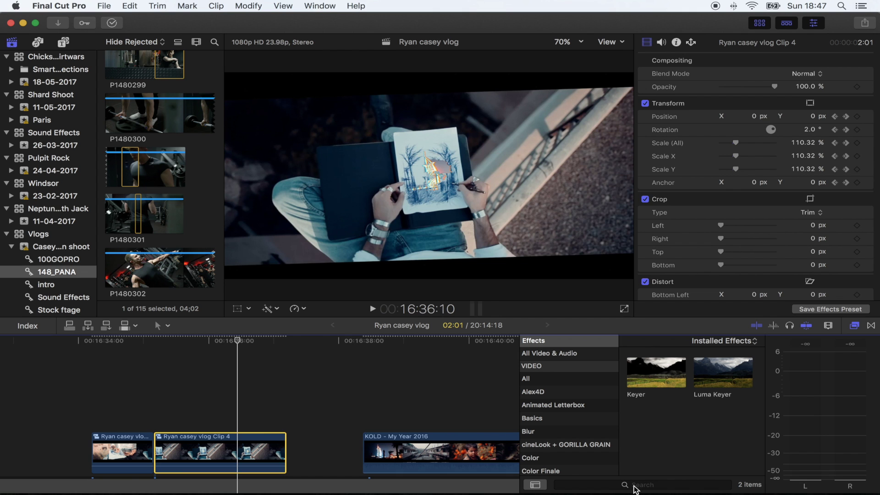
left_click(635, 485)
type("handhe")
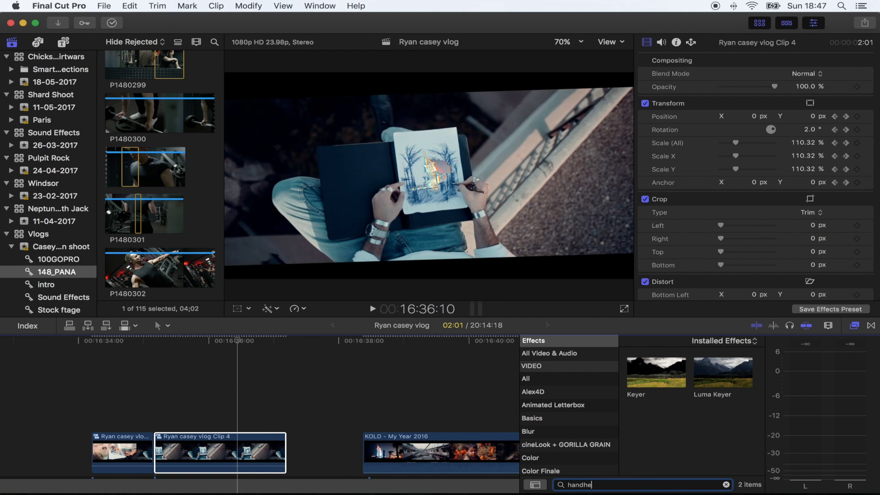
type("ld")
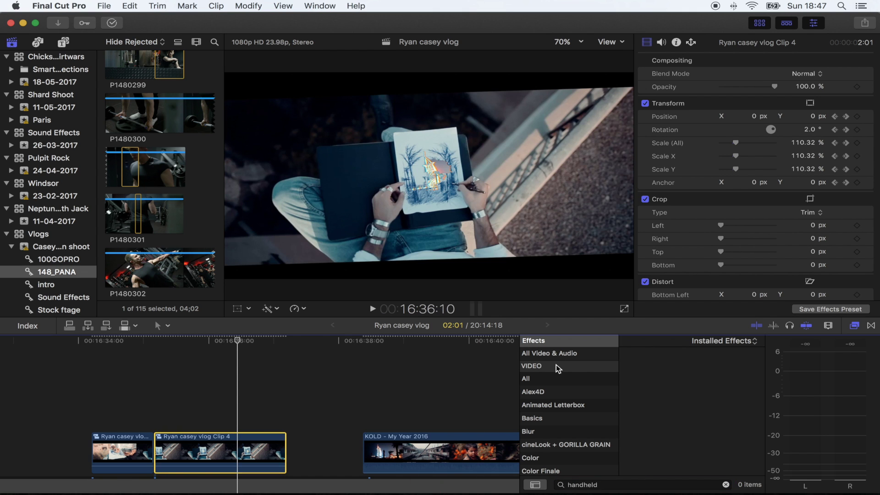
left_click(556, 354)
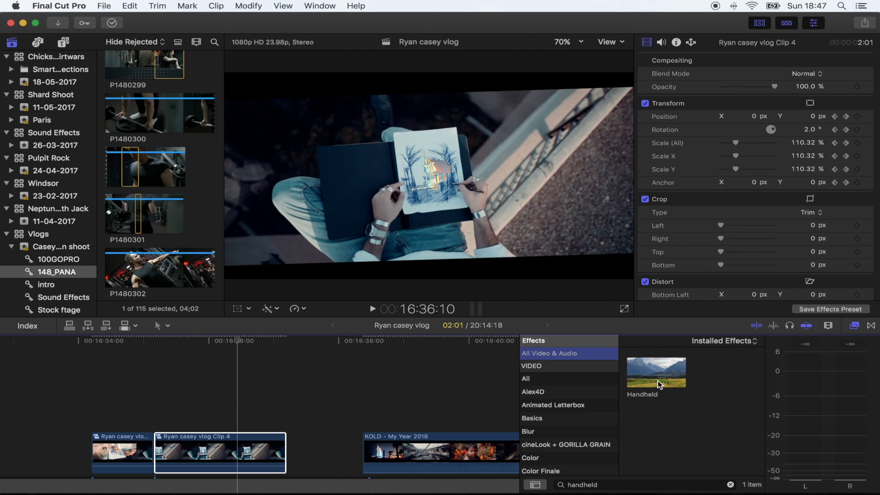
left_click_drag(658, 384, 198, 456)
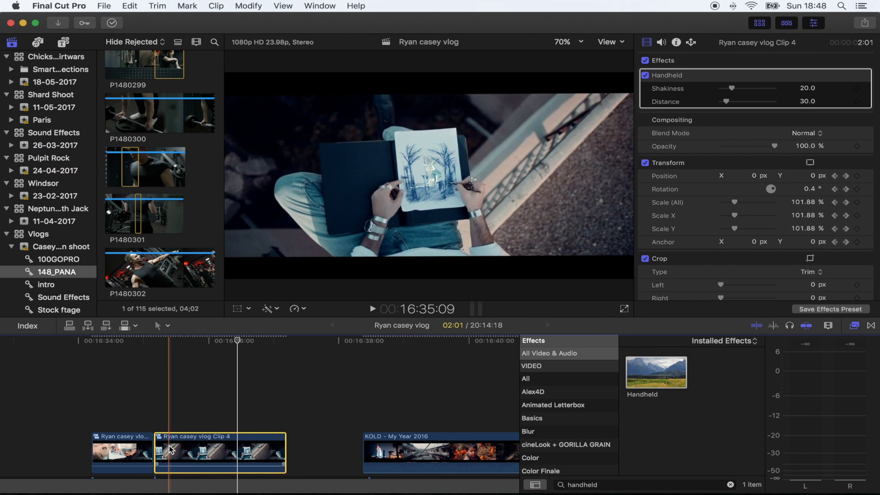
- Soften the Handheld effect by setting Shakiness to 12.85 and Distance to 16.21
key("space")
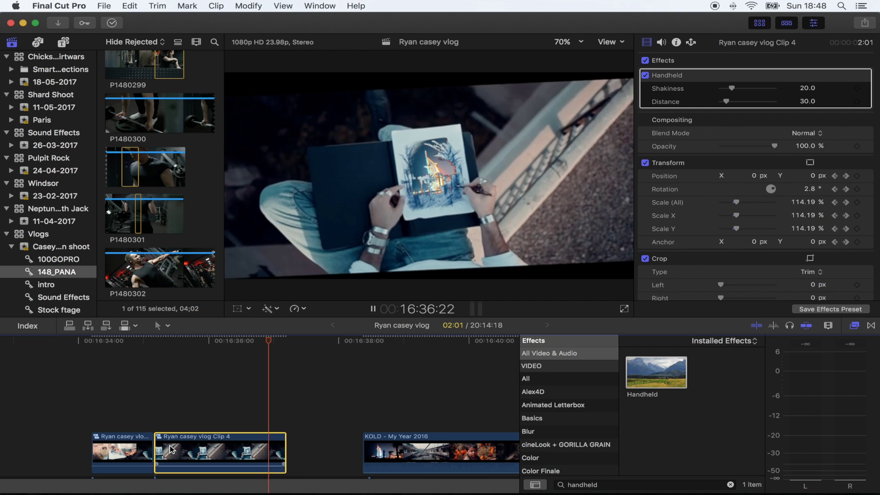
key("space")
left_click(228, 343)
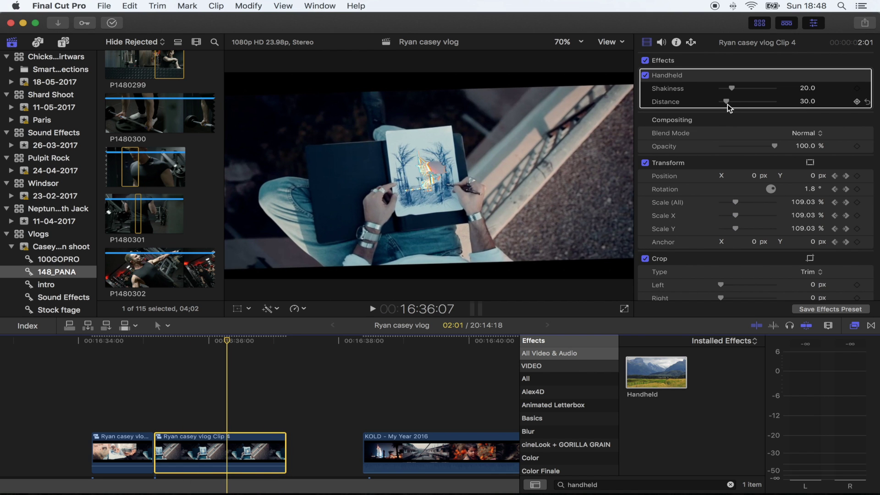
left_click_drag(727, 104, 727, 89)
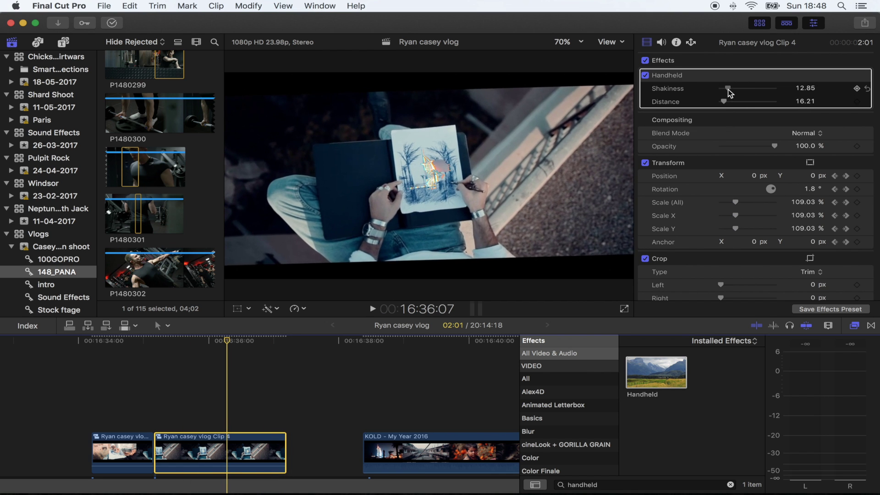
key("space")
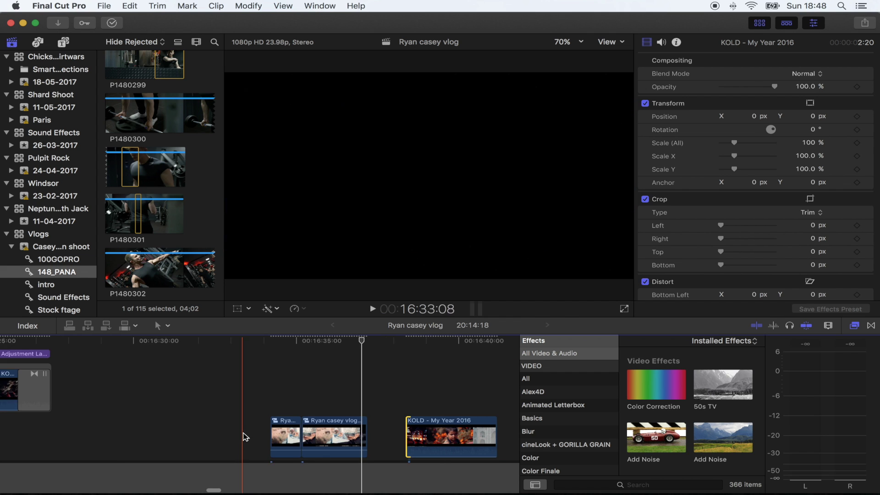
- Apply the Timewarp Zoom In transition to the following KOLD clip, keeping it only at the start and deleting the one at the end
scroll(243, 437, "right", 5)
key("super+=")
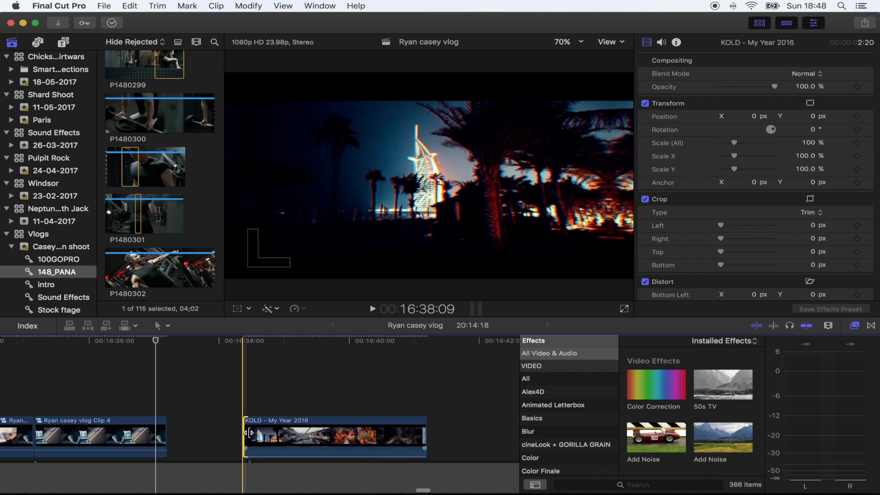
left_click(871, 325)
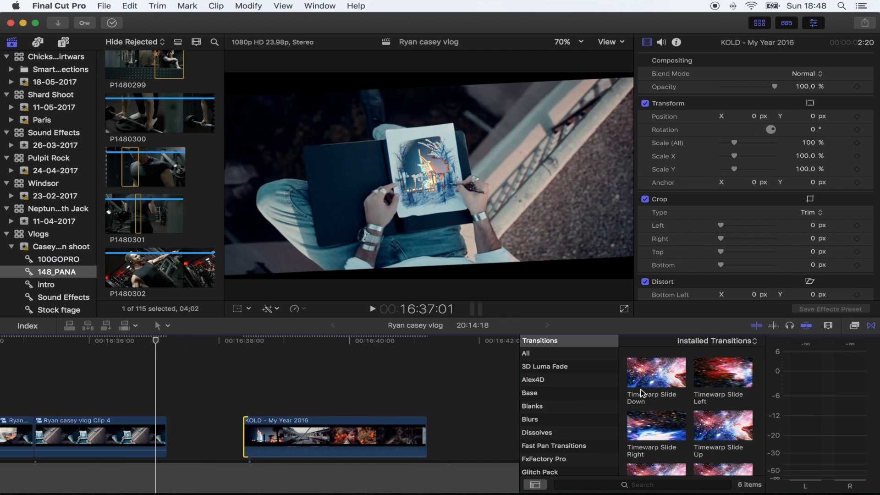
scroll(577, 398, "down", 10)
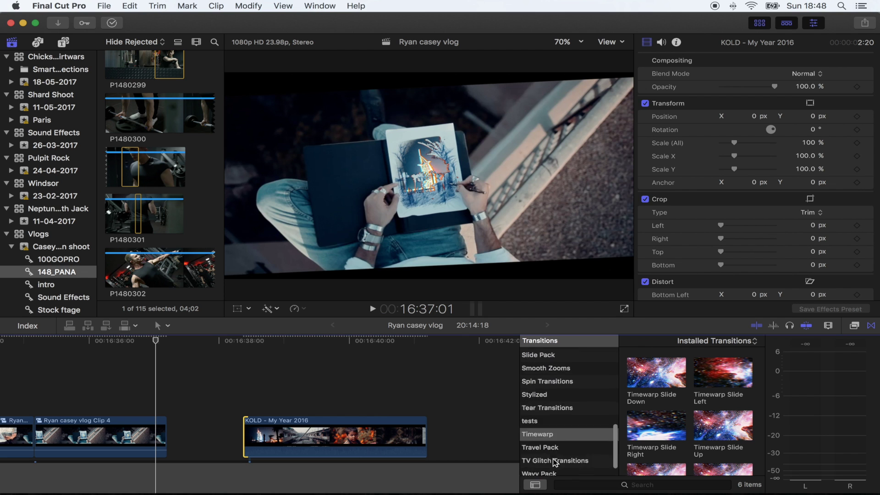
scroll(555, 462, "down", 2)
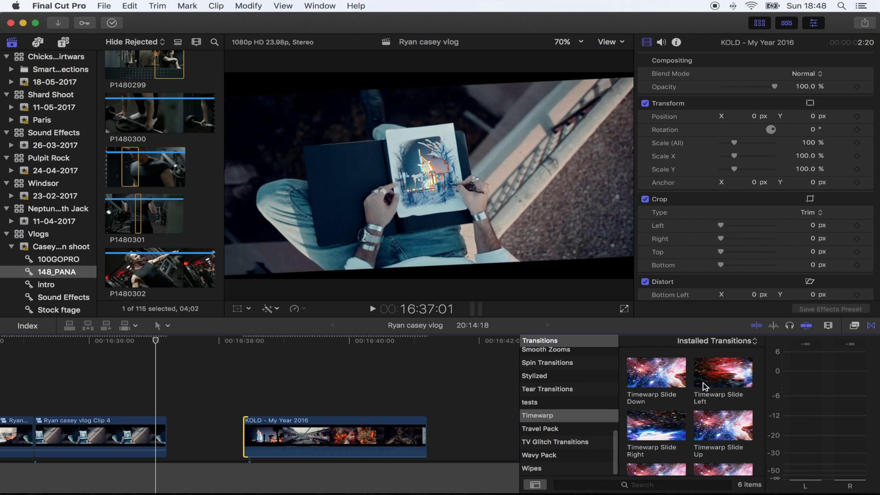
scroll(704, 387, "down", 4)
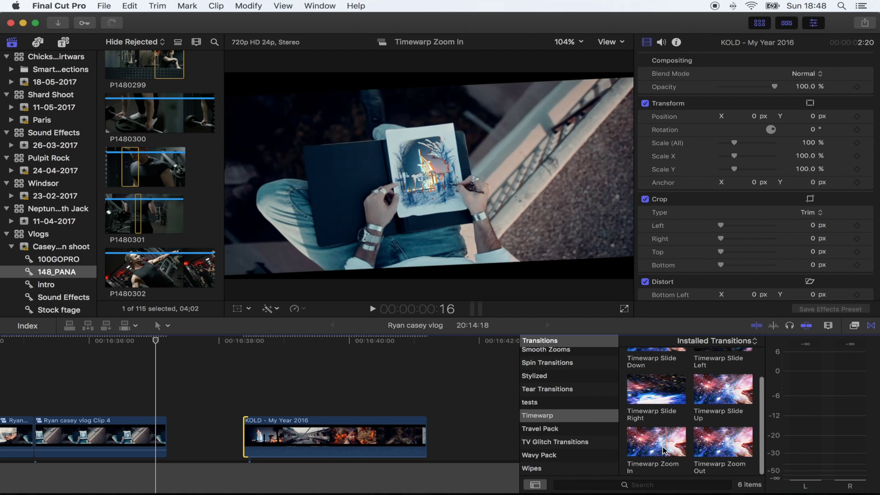
left_click_drag(663, 450, 255, 445)
left_click(415, 451)
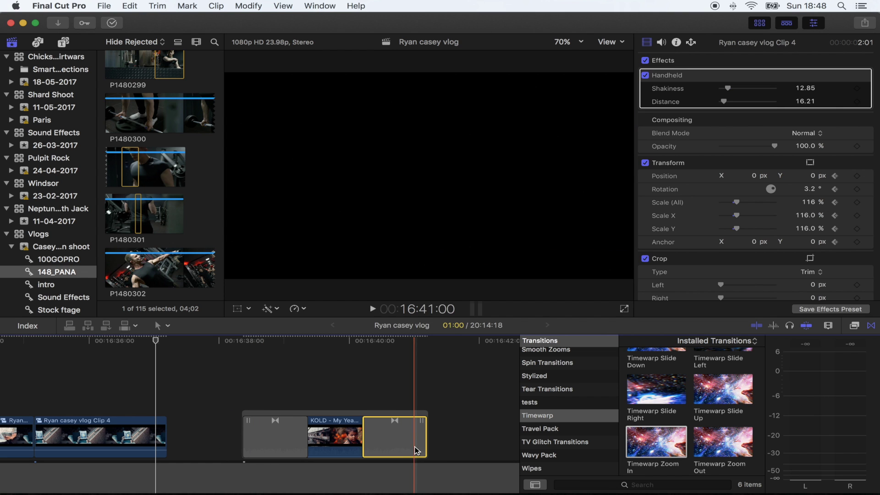
key("Delete")
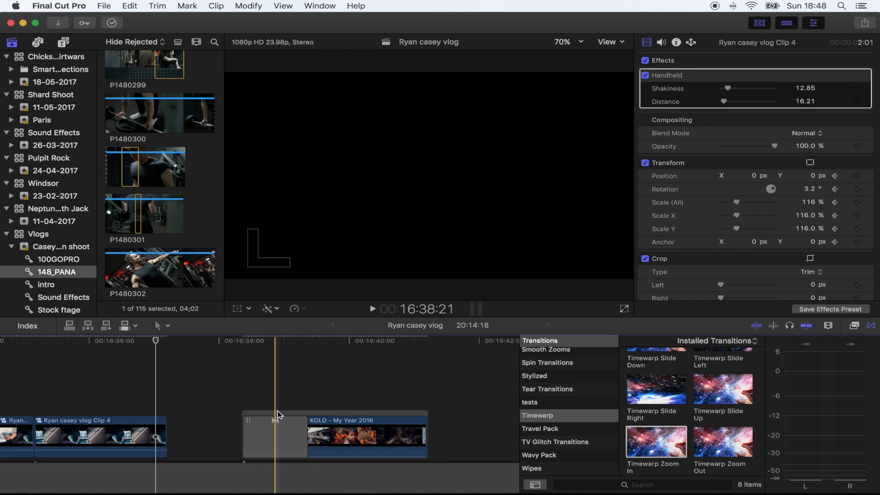
- Move the KOLD clip with its transition above the end of the second compound clip and play back the overlap
left_click_drag(278, 416, 143, 374)
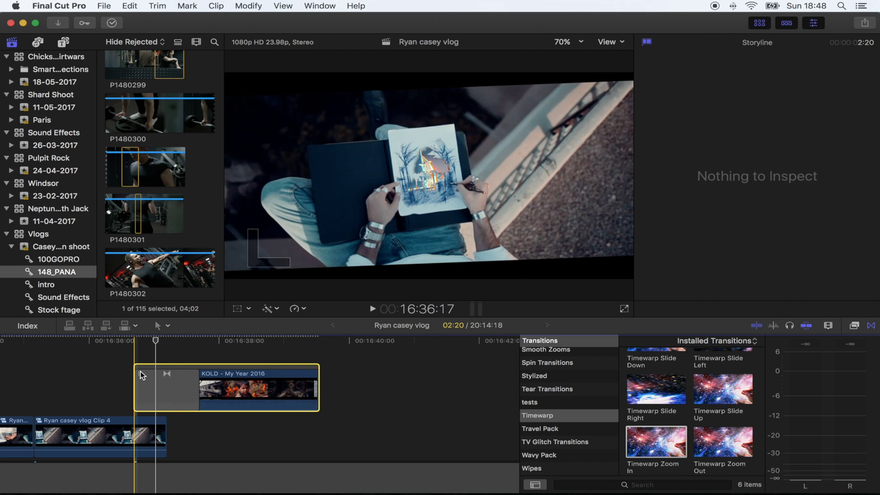
left_click(108, 346)
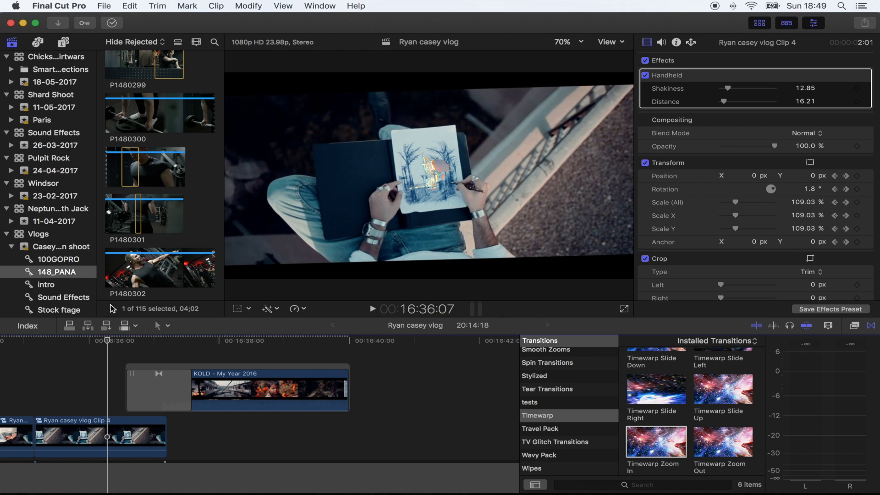
left_click_drag(73, 341, 63, 349)
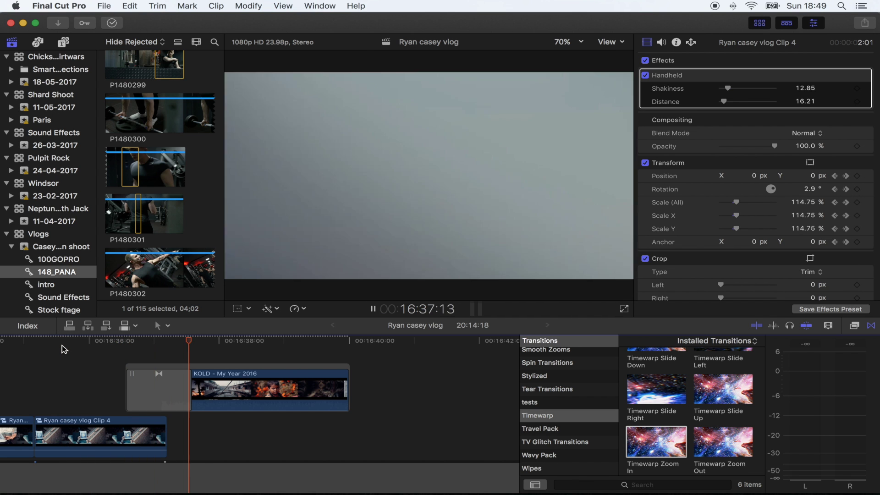
key("space")
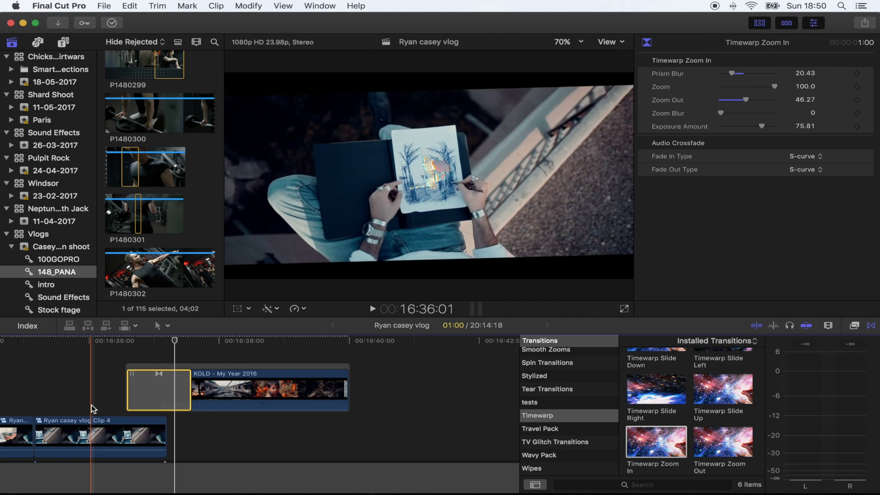
- Copy the Adjustment Layer from the earlier sequence and paste it at the start of the first compound clip
key("super+minus")
key("super+minus")
left_click(132, 346)
left_click(12, 372)
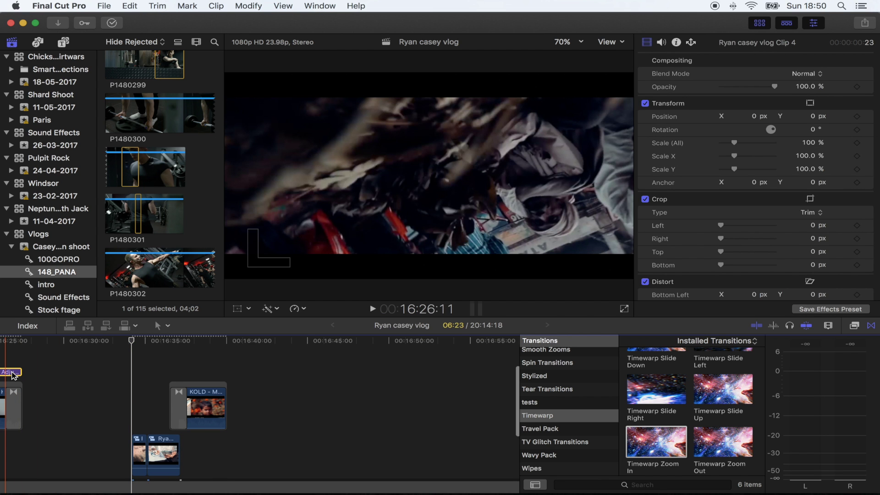
key("super+c")
key("super+v")
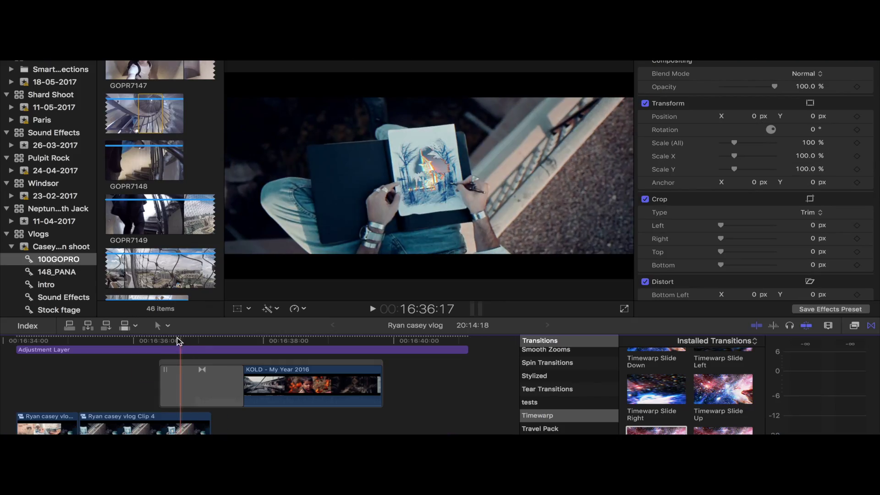
left_click(201, 349)
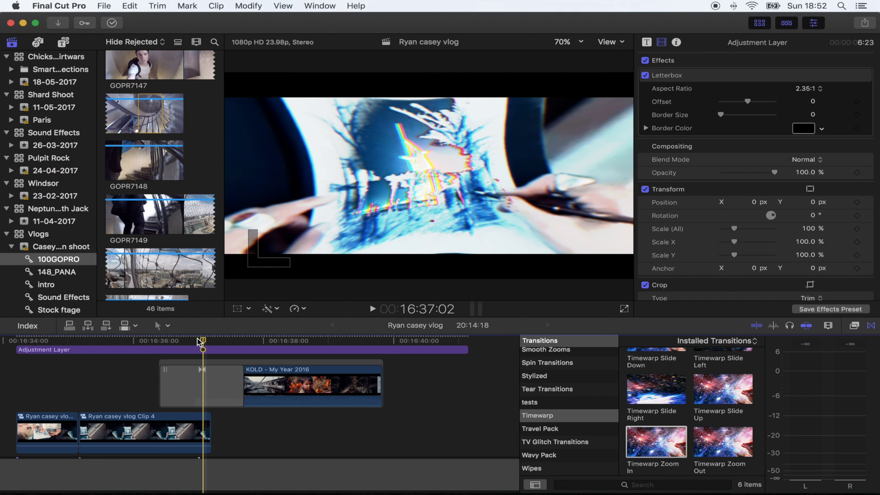